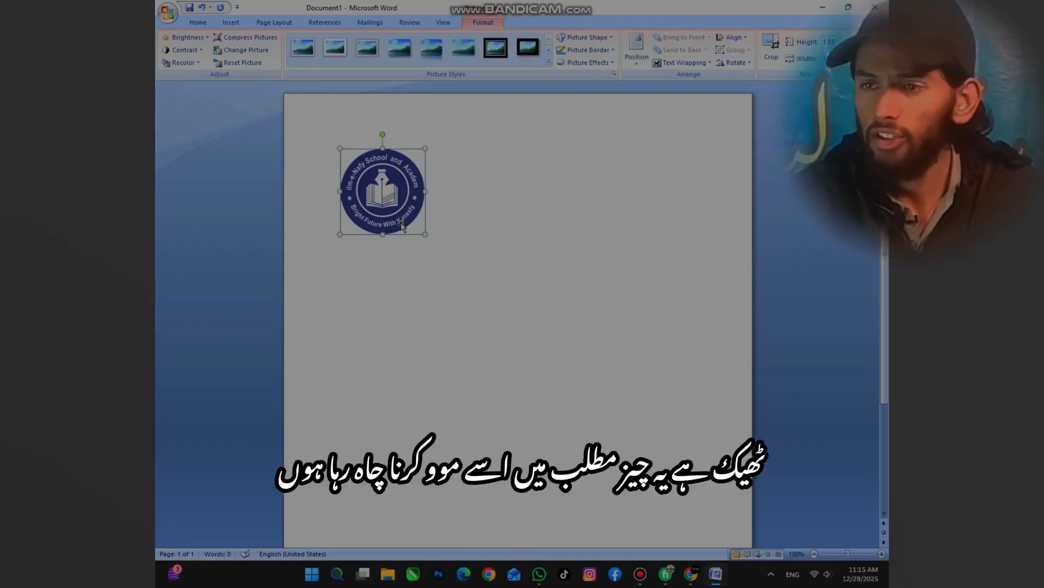
- Try to move the school logo away from its place on the page, and leave the logo selected
left_click_drag(401, 225, 489, 183)
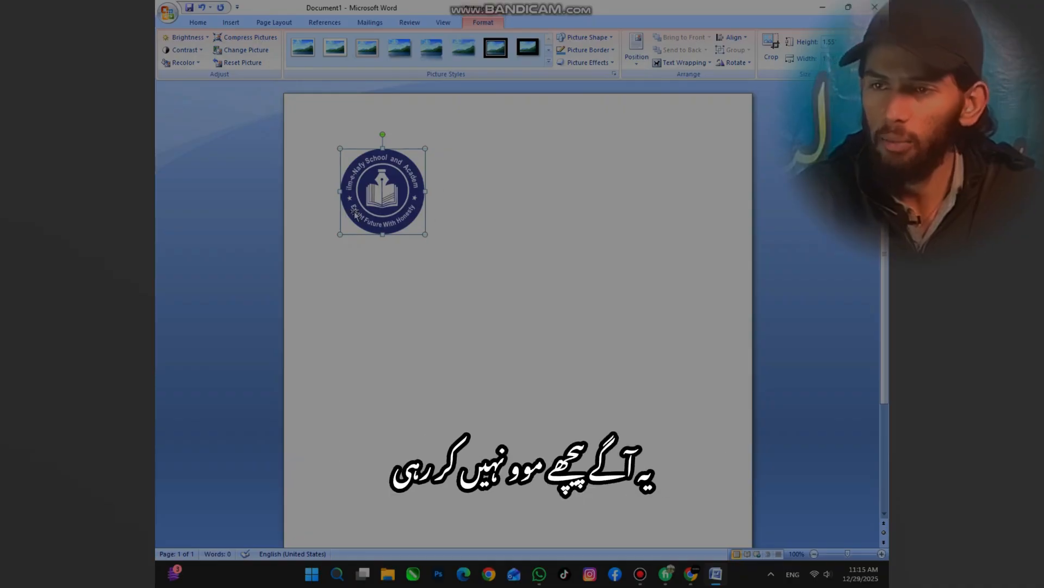
left_click(521, 204)
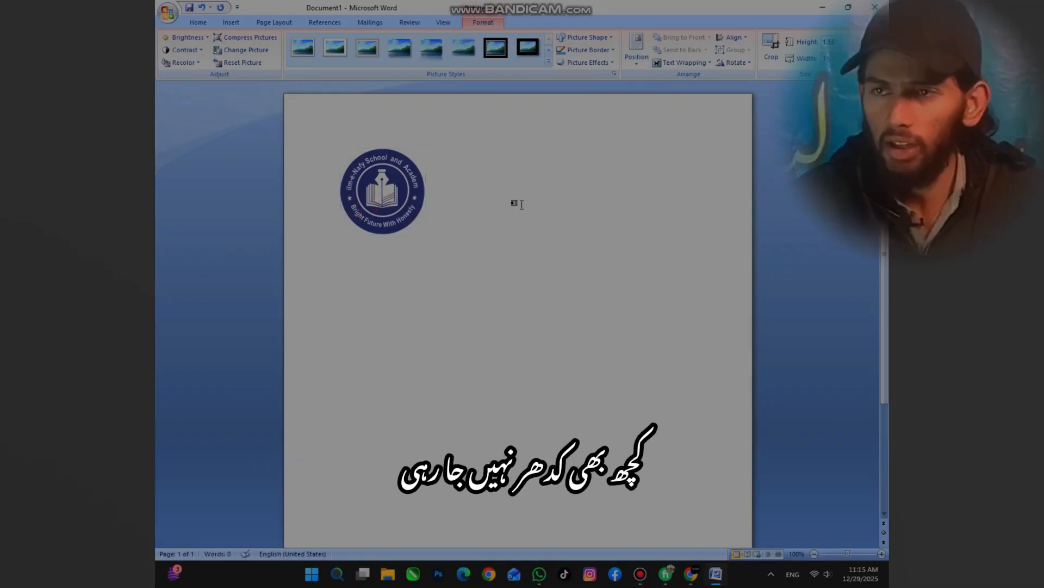
left_click(391, 187)
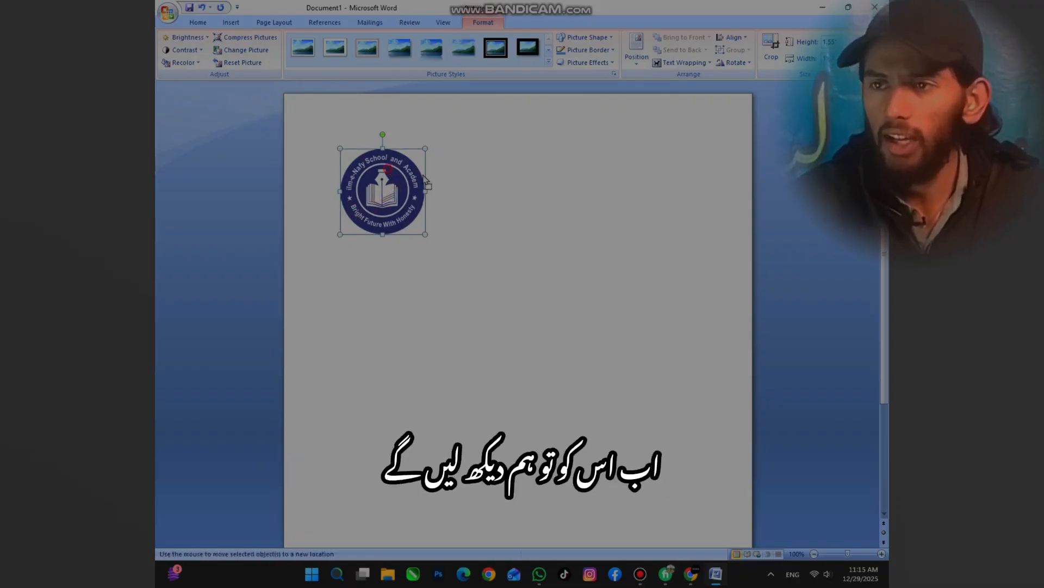
- Preview picture styles such as Reflected Bevel, Black and brightness levels down to -40% on the logo without applying any
left_click(549, 62)
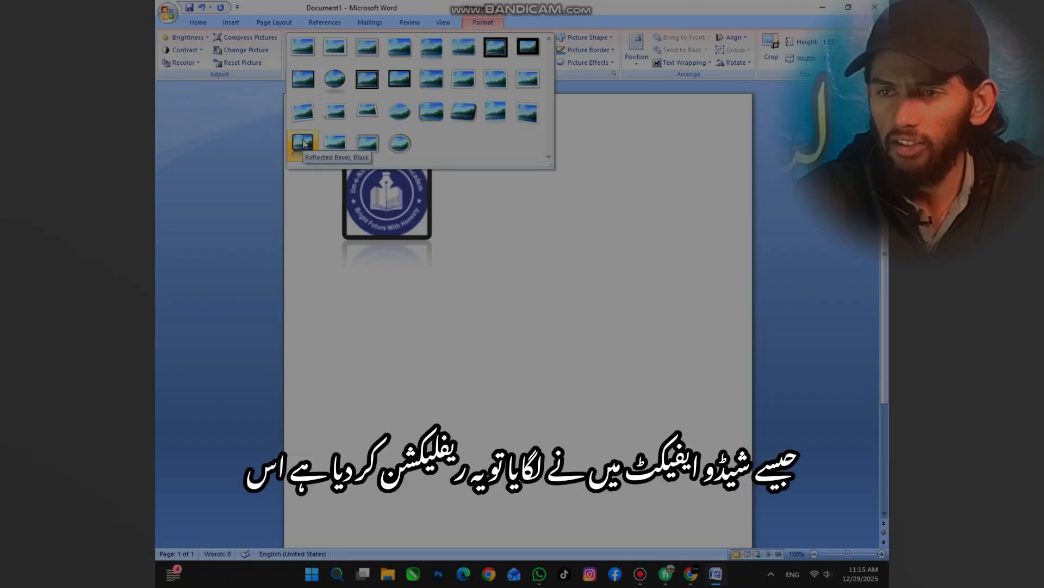
left_click(506, 219)
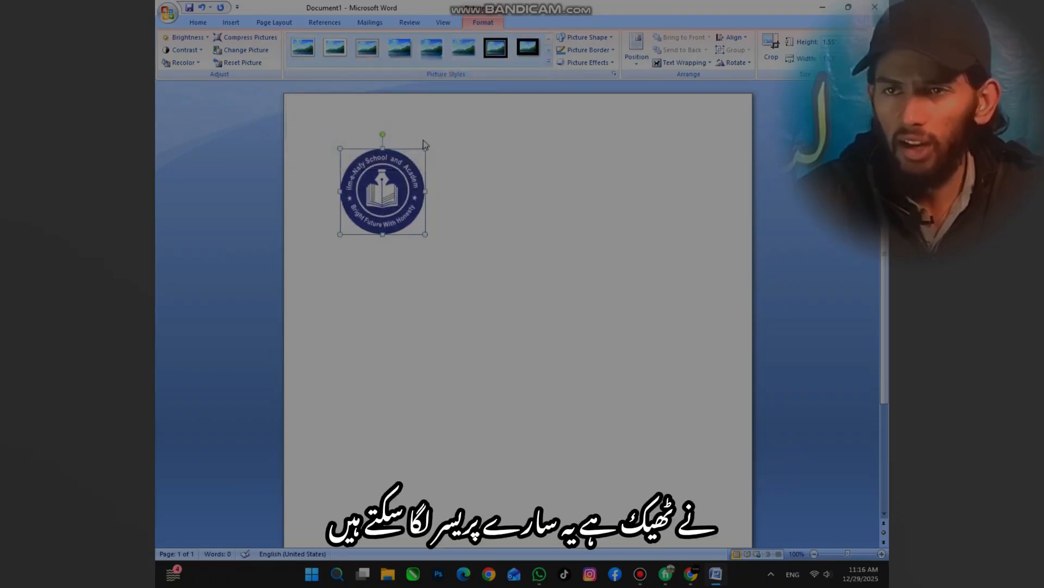
left_click(197, 38)
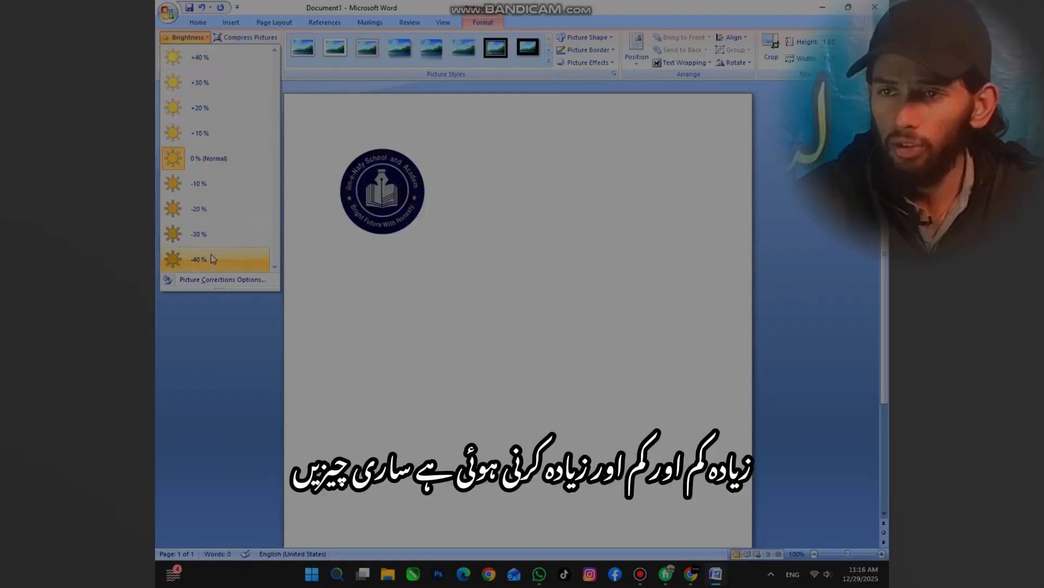
left_click(433, 142)
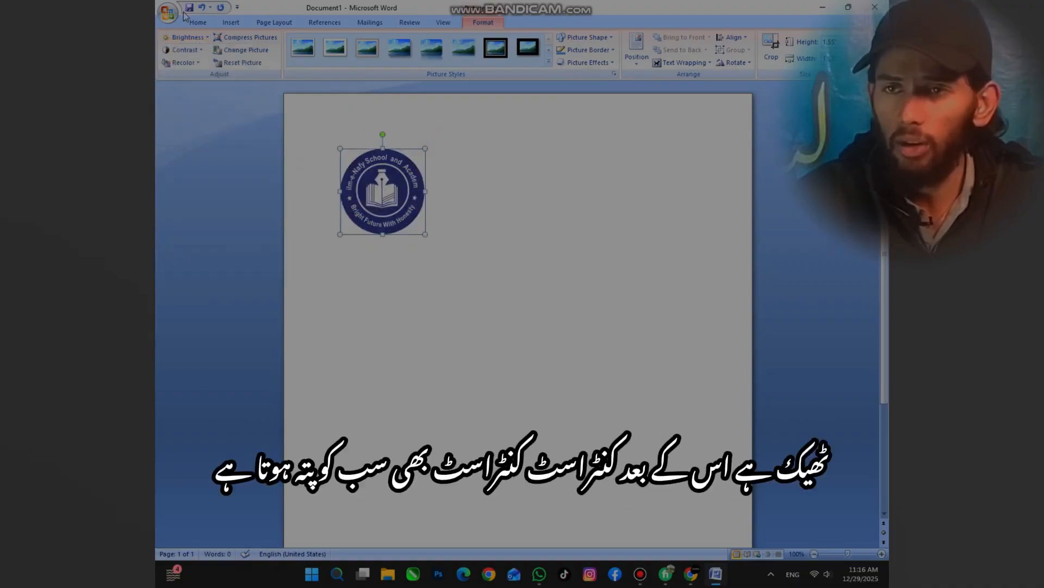
- Review the contrast levels and the Compress Pictures settings for the logo without applying any change
left_click(202, 49)
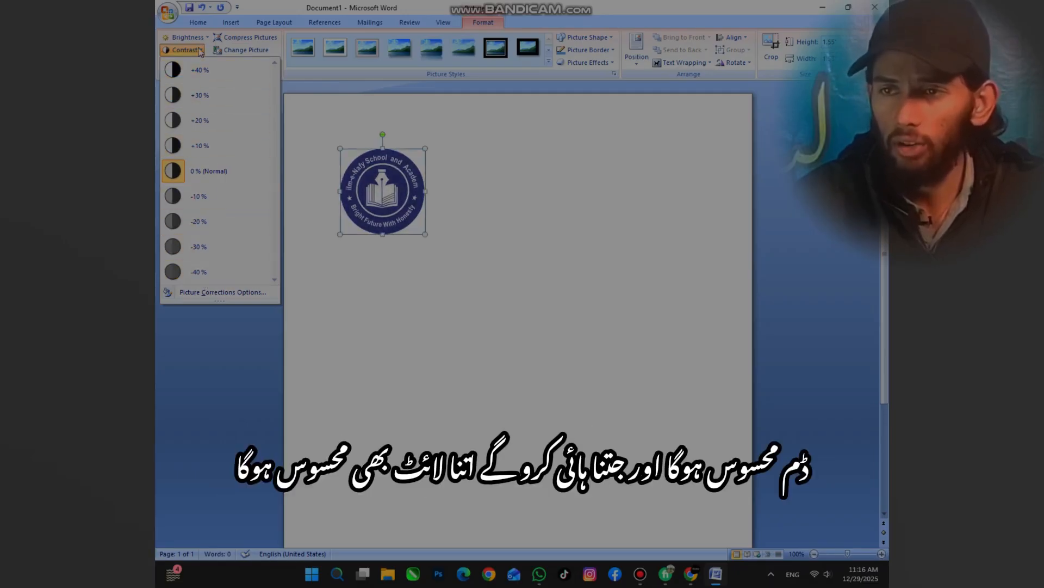
left_click(386, 110)
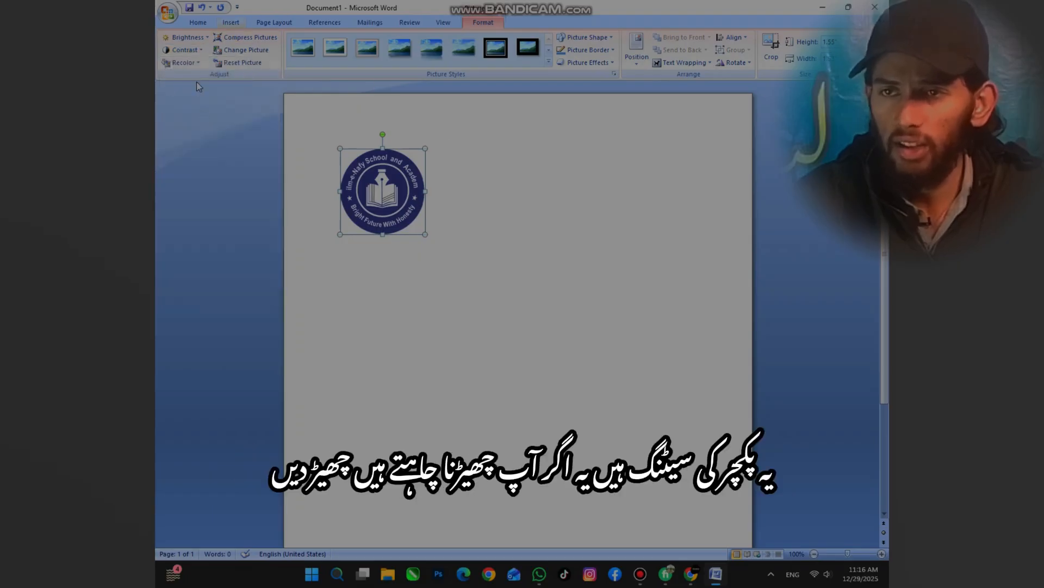
left_click(235, 39)
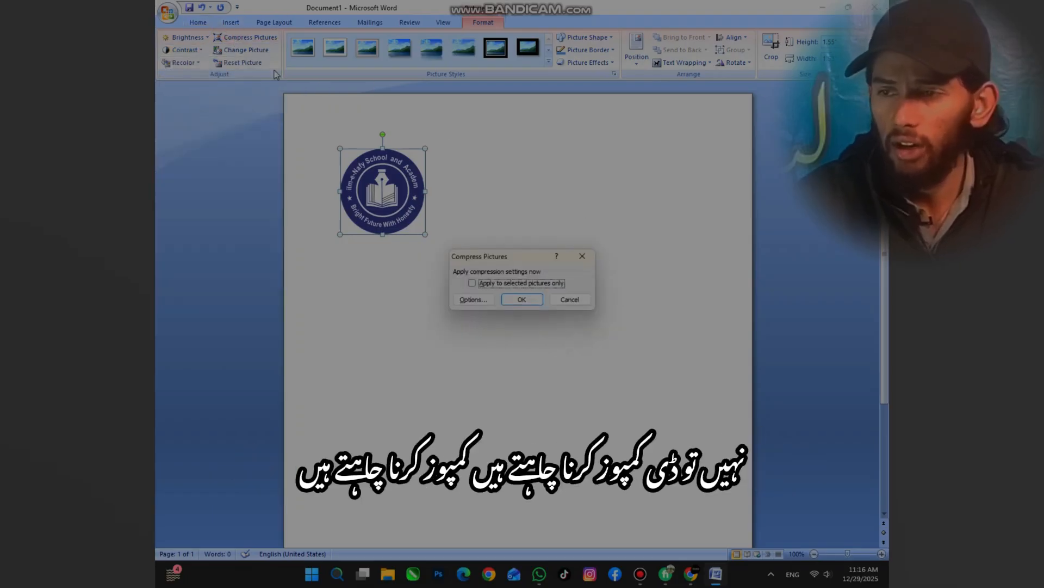
left_click(582, 256)
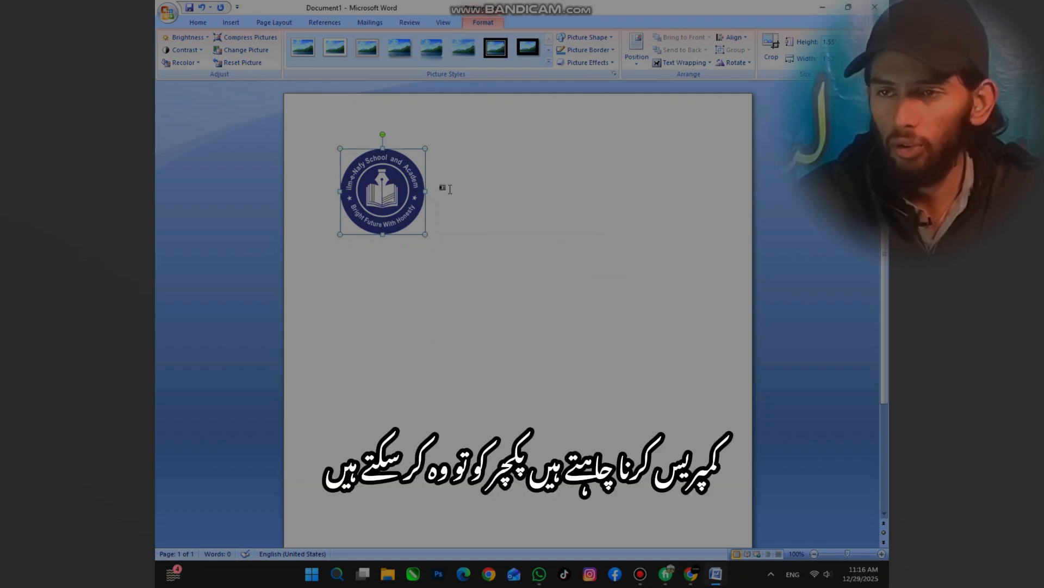
- Try different picture shapes on the logo, ending with the heart
left_click(612, 38)
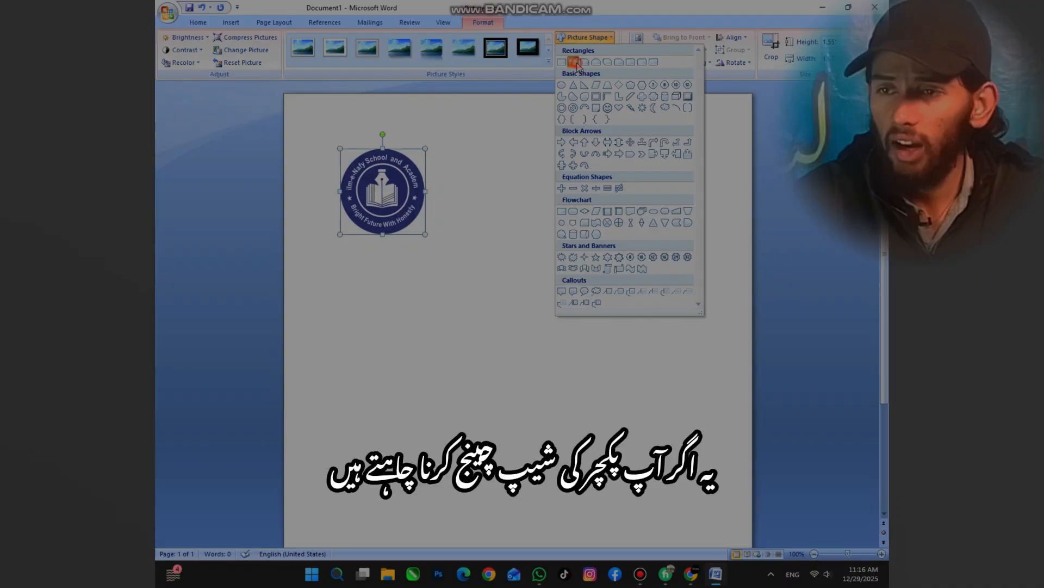
left_click(544, 91)
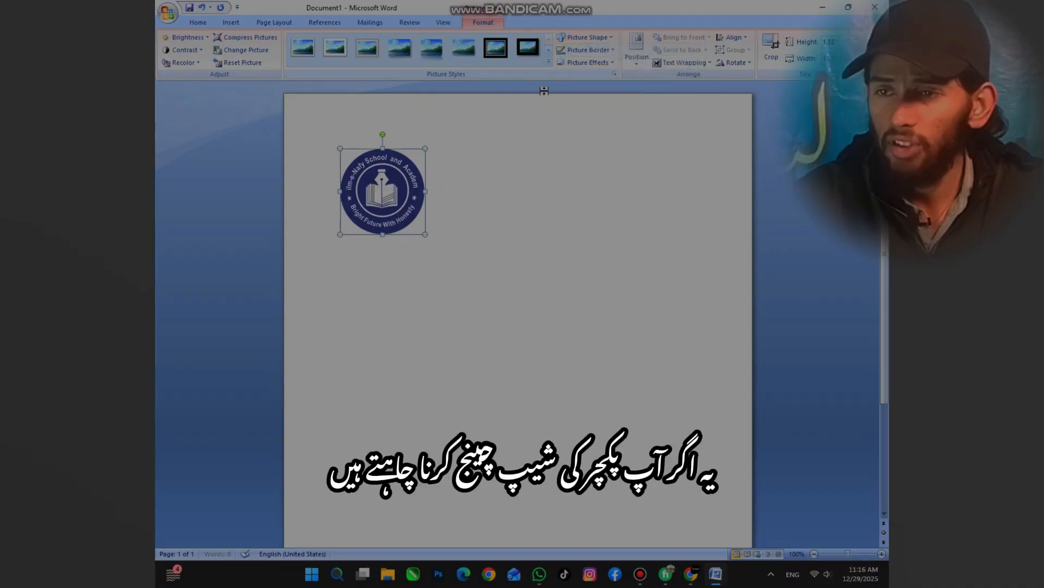
left_click(613, 41)
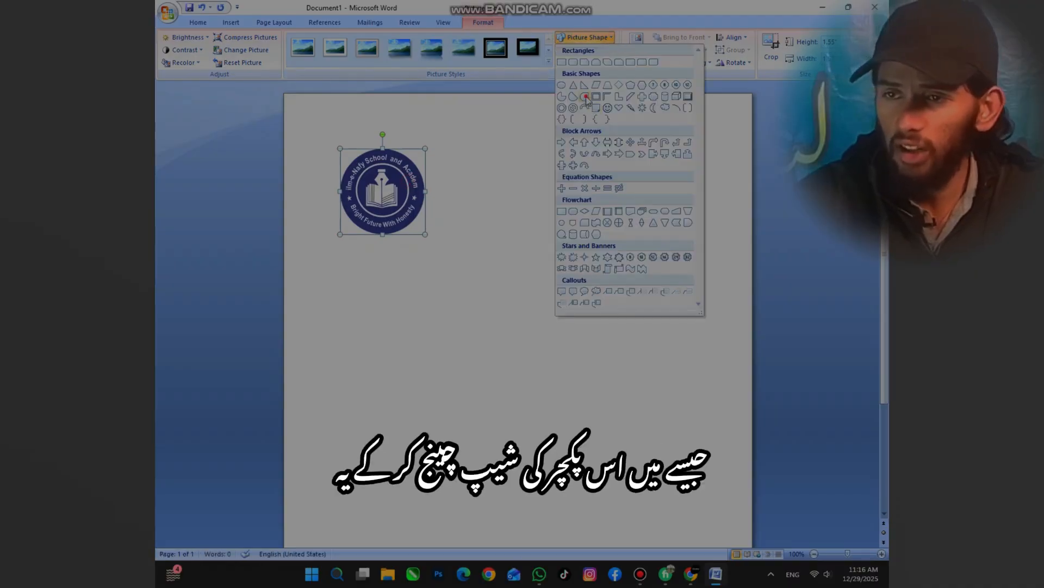
left_click(585, 98)
left_click(612, 39)
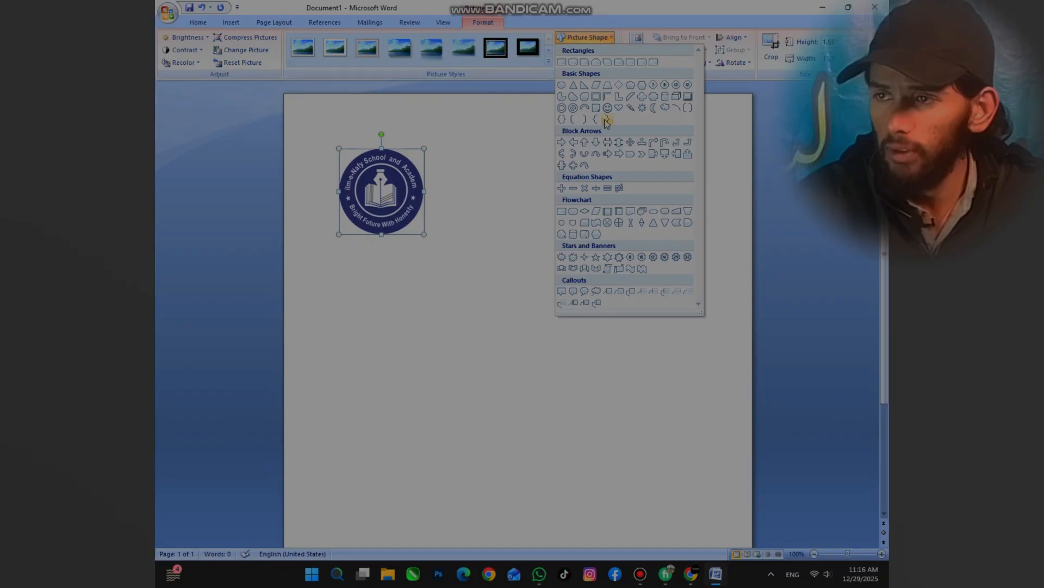
left_click(618, 108)
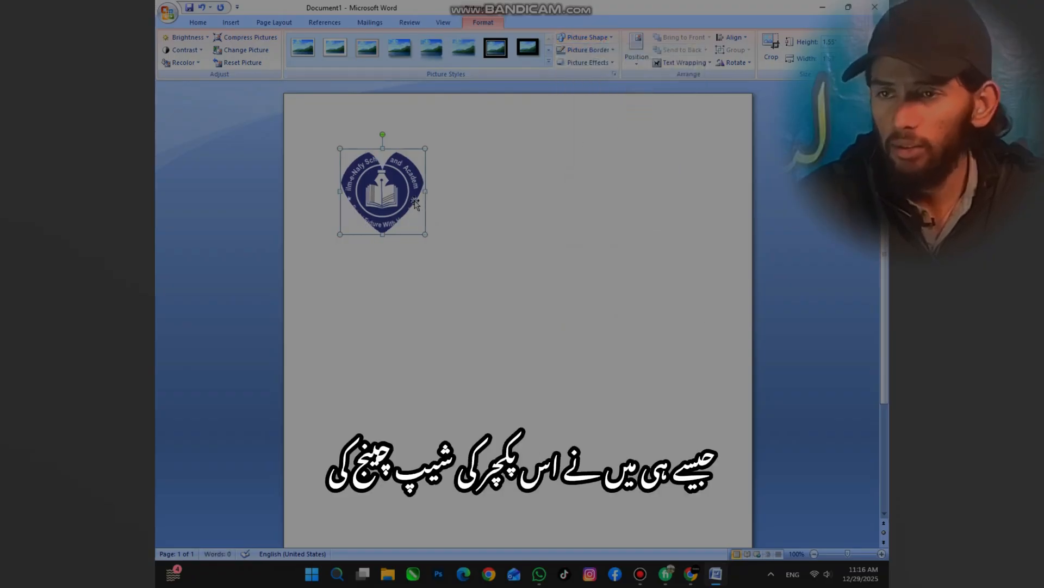
- Try a right block arrow shape on the logo and return its picture shape to the plain rectangle
left_click(587, 38)
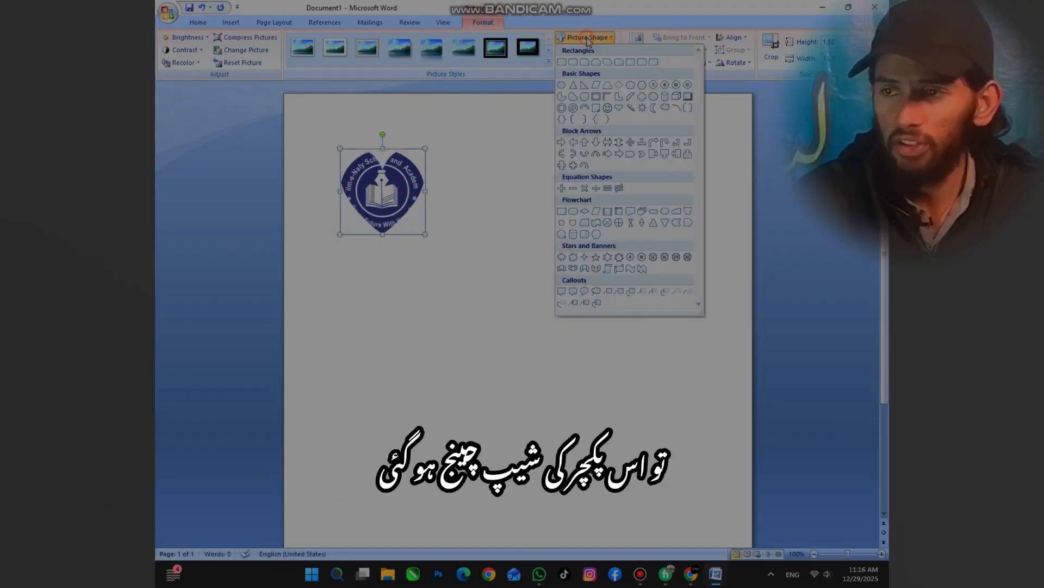
left_click(618, 155)
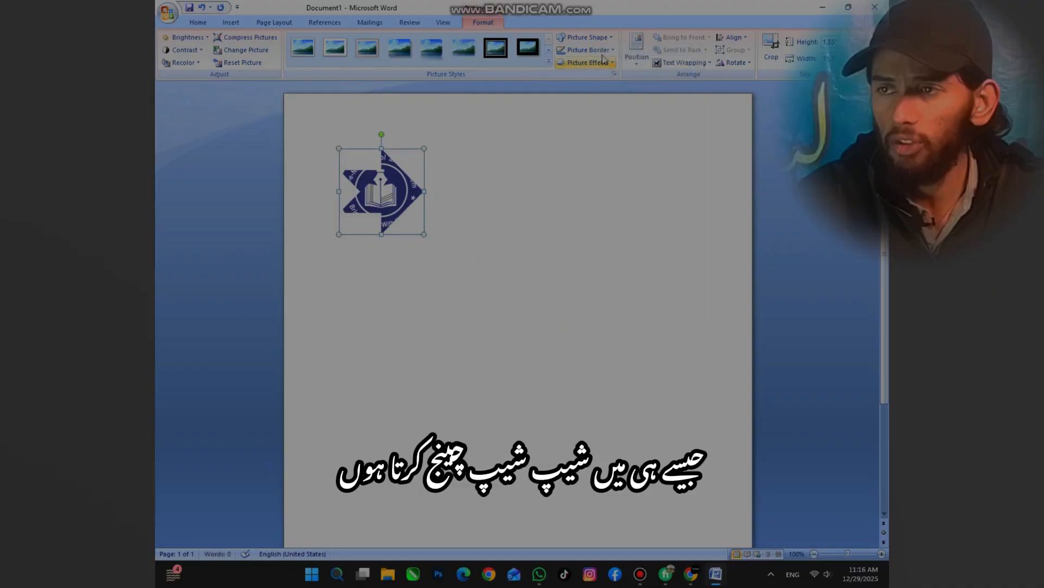
left_click(586, 37)
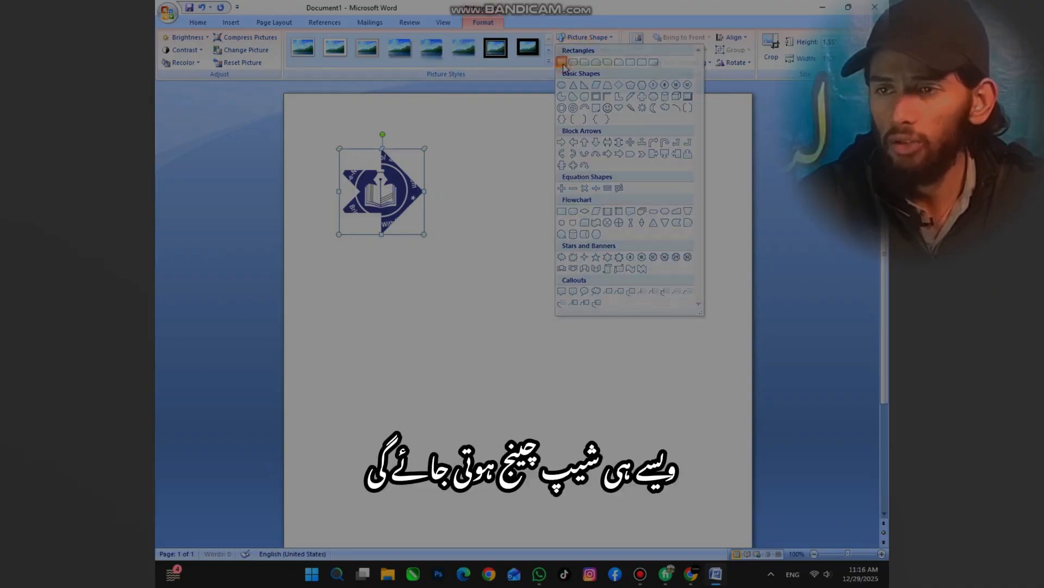
left_click(562, 85)
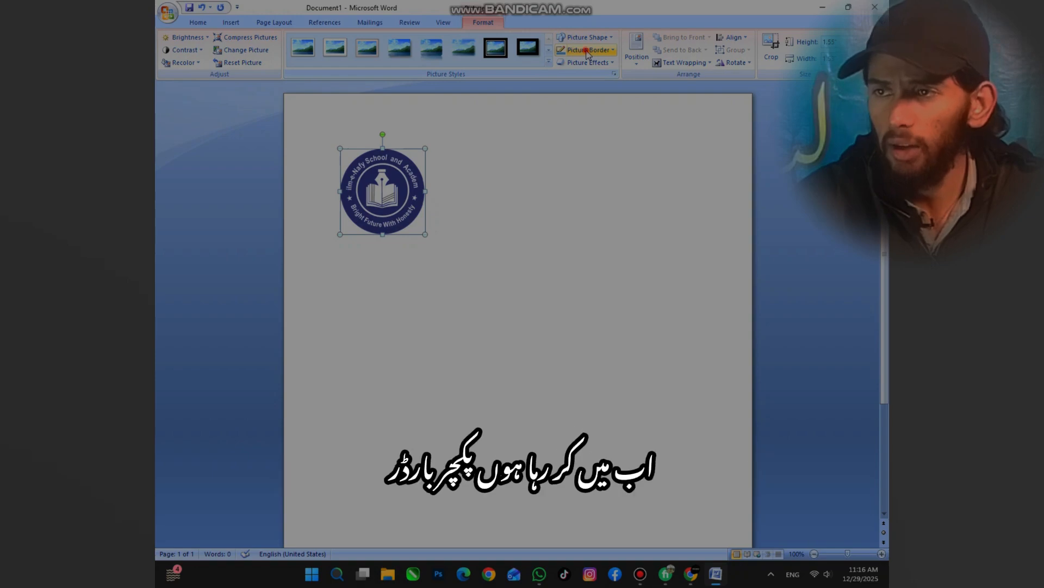
- Add a blue theme-colored border around the logo and give it a thicker line weight
left_click(587, 52)
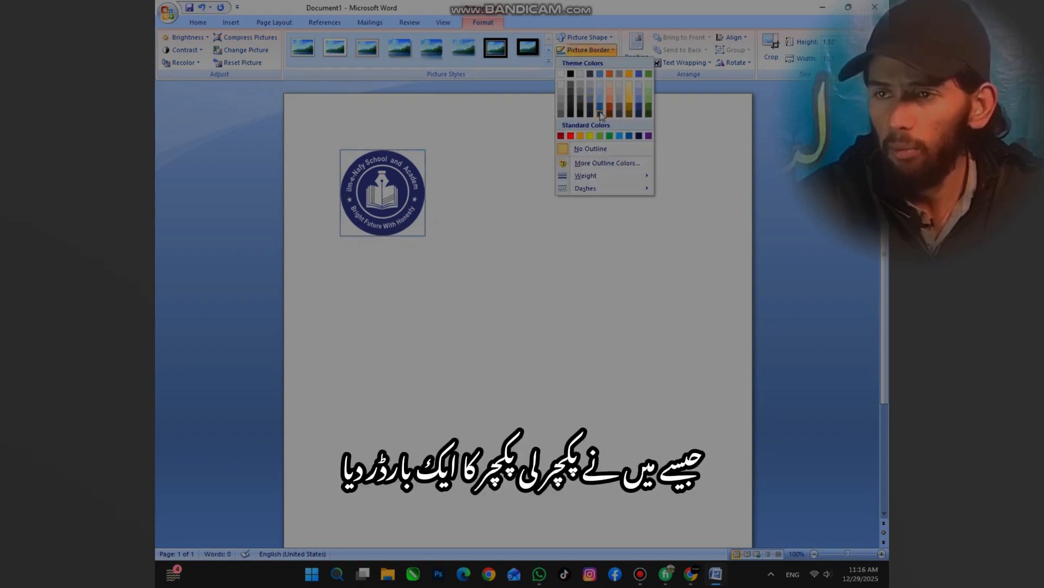
left_click(598, 51)
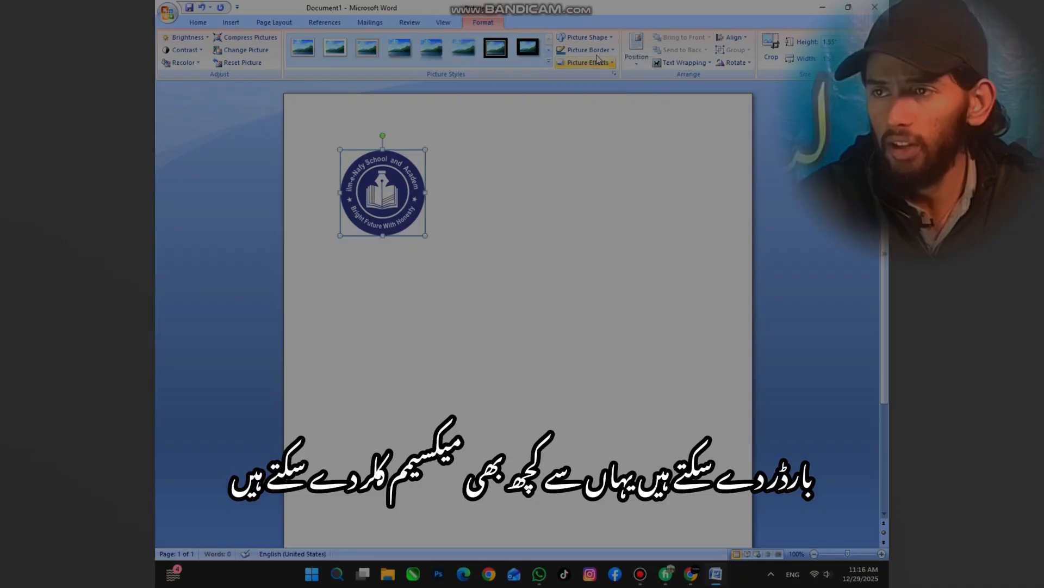
left_click(598, 50)
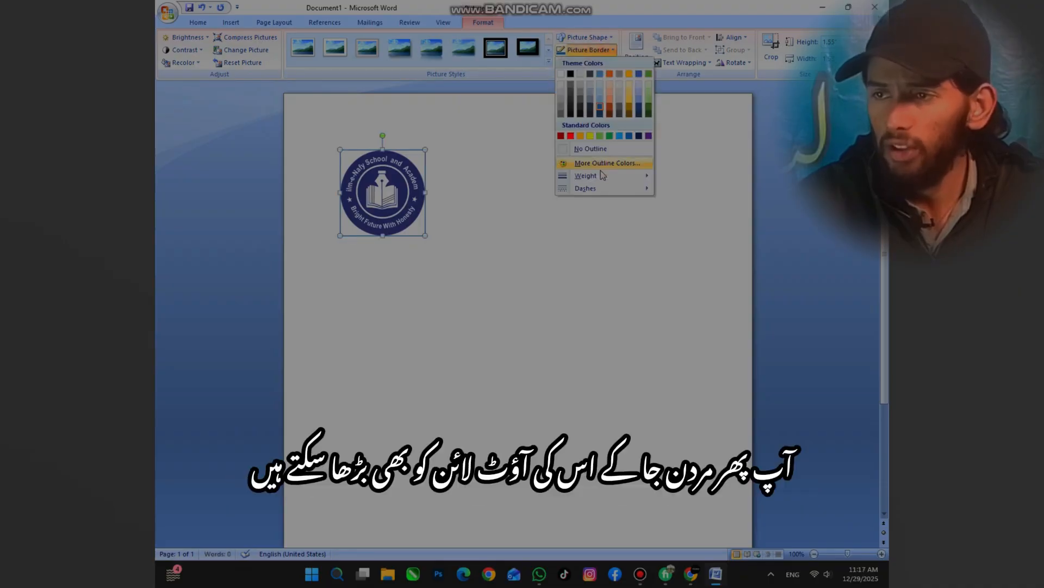
mouse_move(603, 175)
left_click(702, 255)
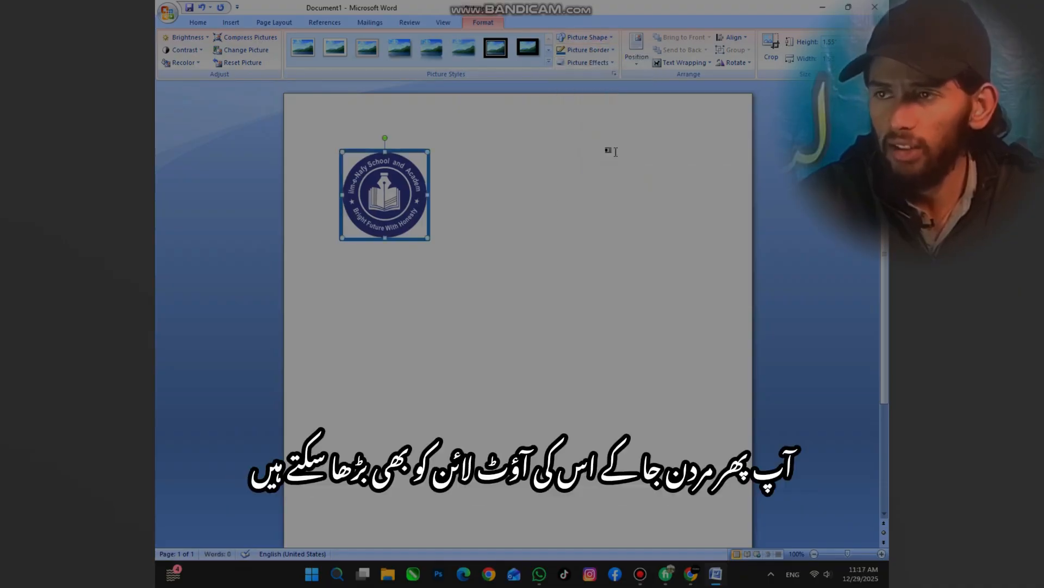
- Change the logo border's dash style to the long dash with two dots
left_click(599, 50)
mouse_move(619, 177)
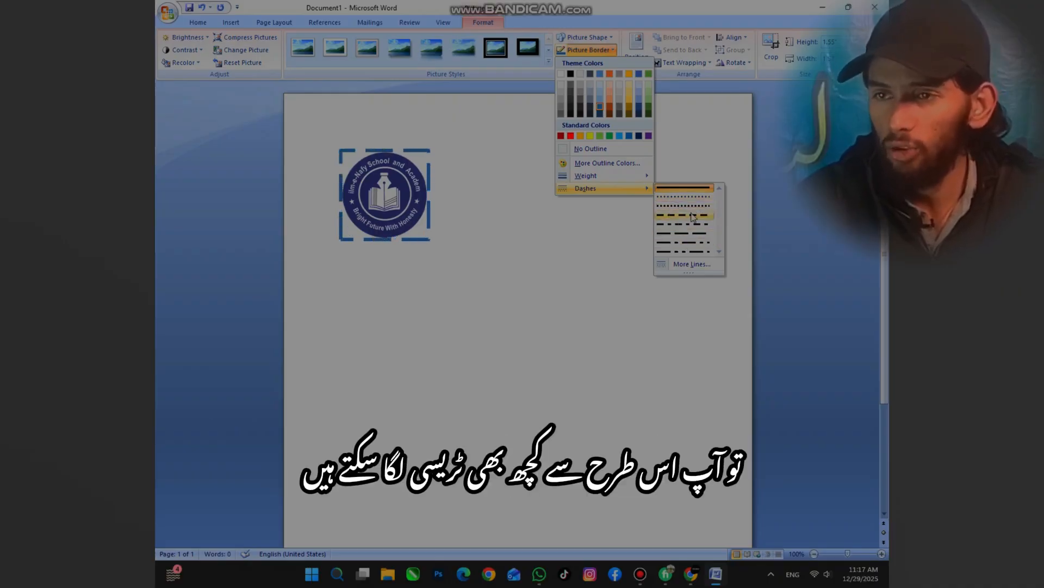
left_click(691, 253)
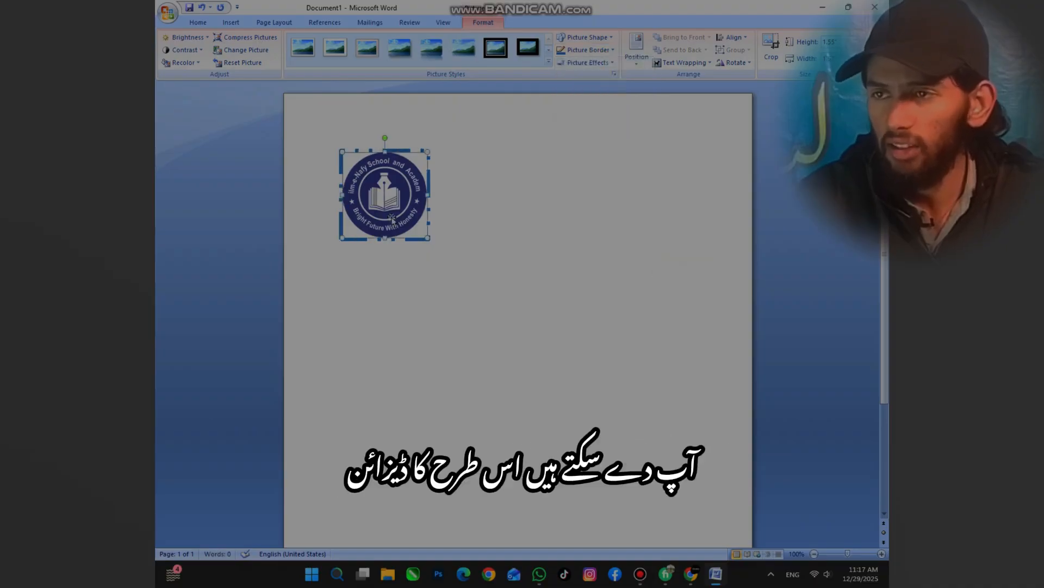
- Preview the preset, shadow, reflection, soft edge and bevel effects on the logo, and apply the second Oblique 3-D rotation
left_click(602, 63)
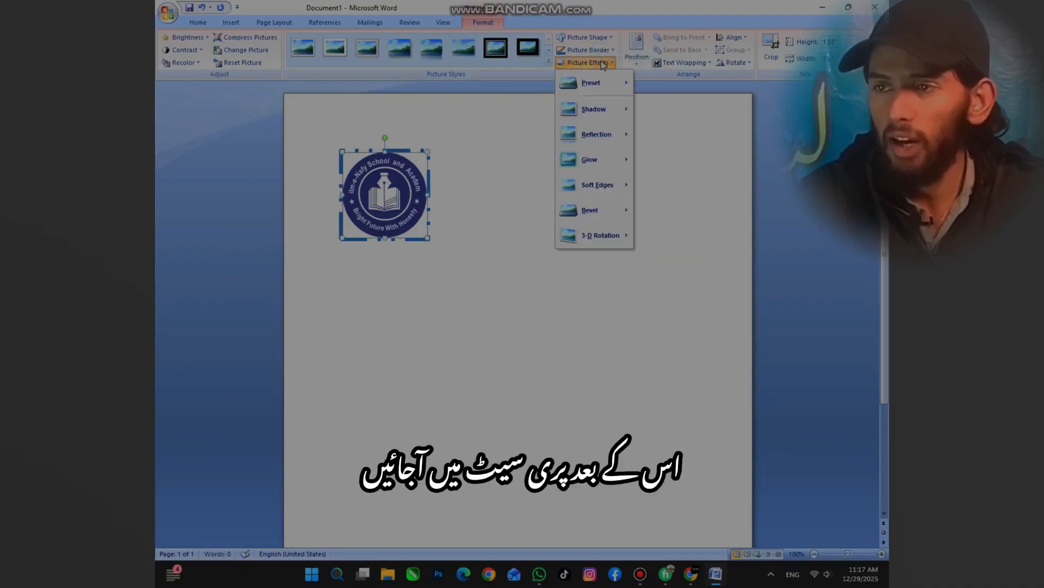
mouse_move(601, 88)
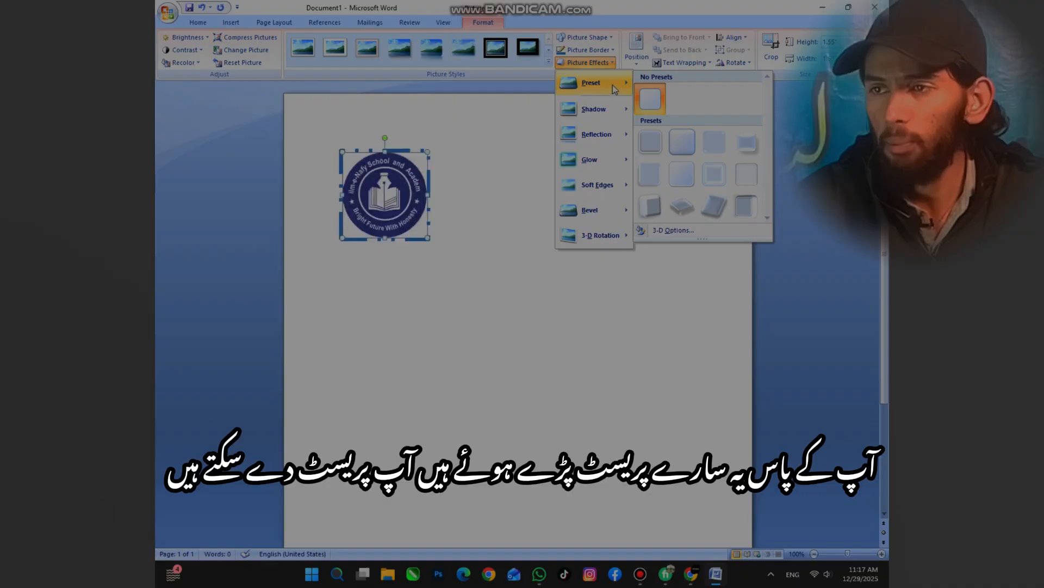
mouse_move(613, 113)
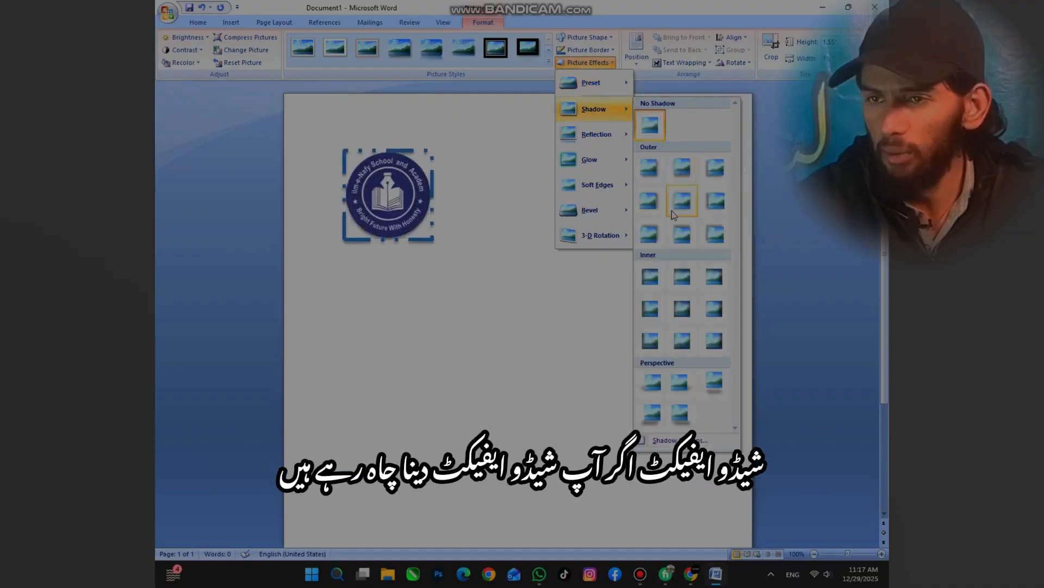
mouse_move(601, 134)
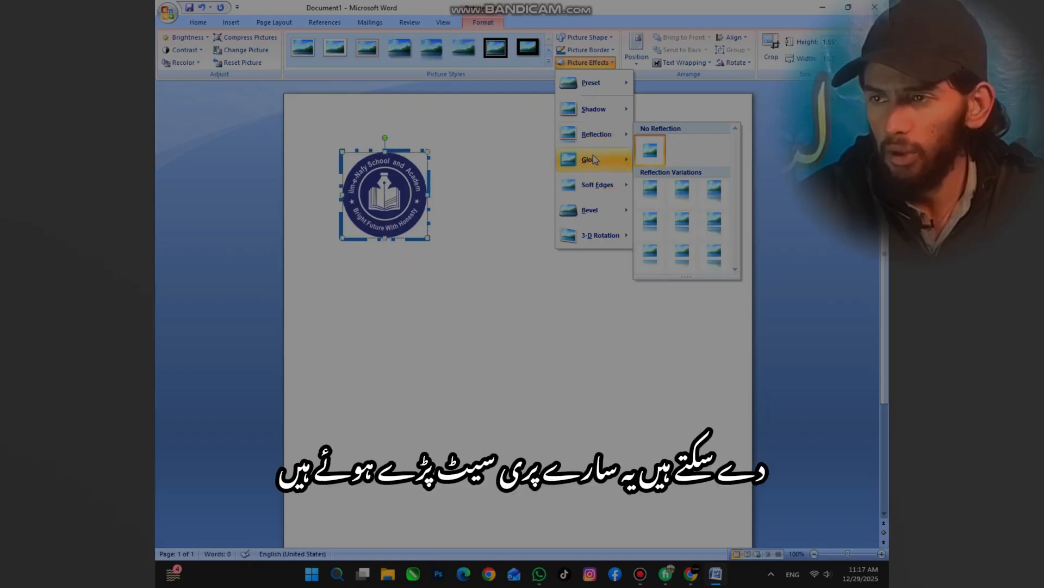
mouse_move(596, 159)
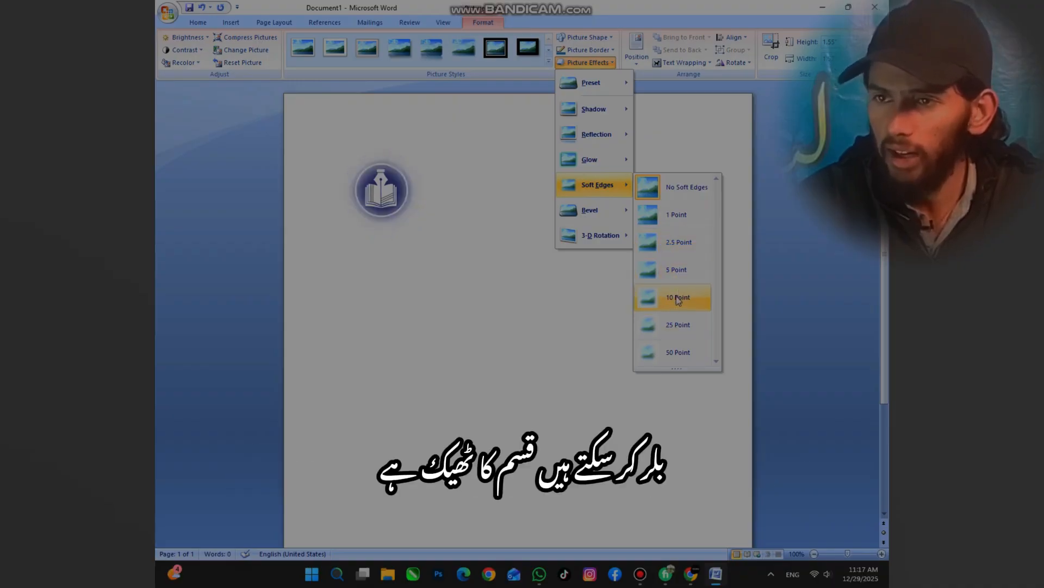
mouse_move(620, 212)
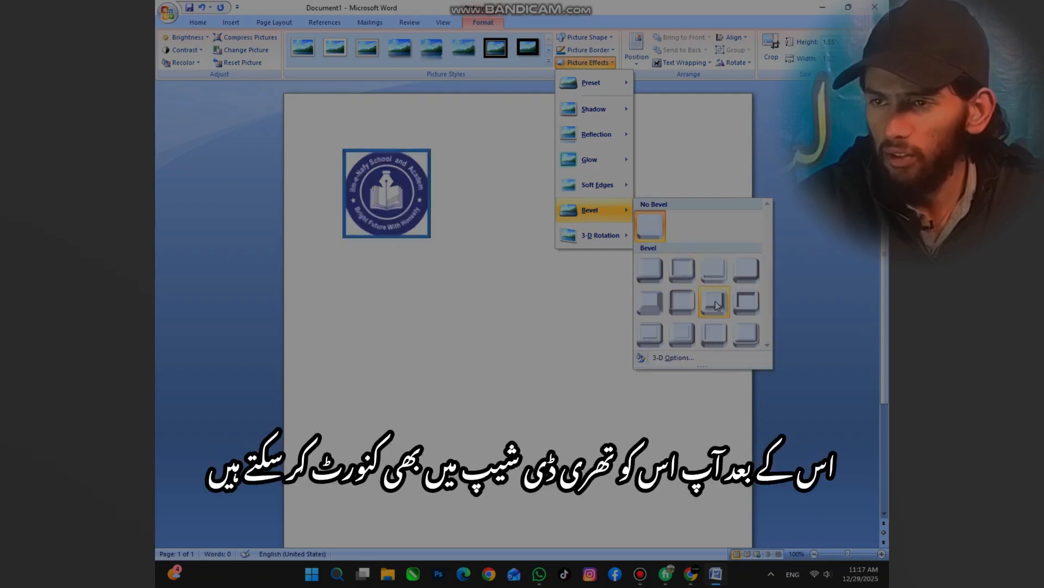
mouse_move(593, 235)
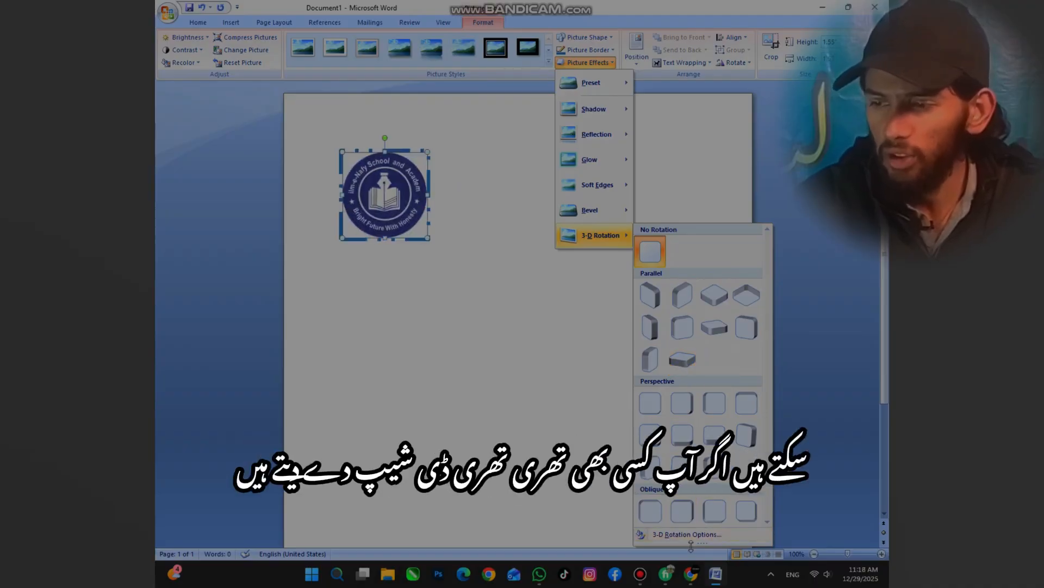
left_click(682, 511)
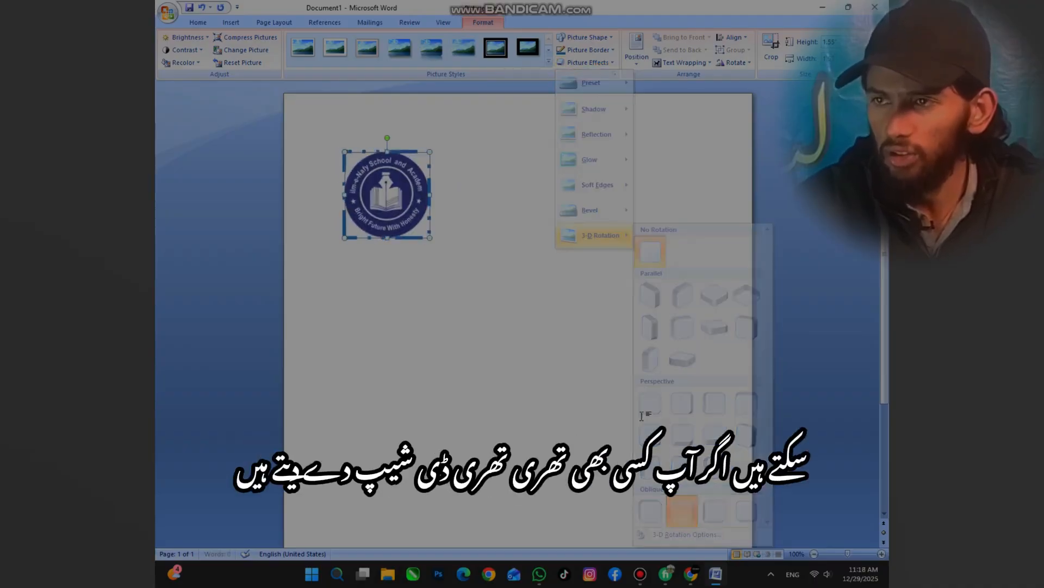
- Open the logo's 3-D rotation options, look at its line style, try a gradient line, and set its line color to No line
left_click(587, 62)
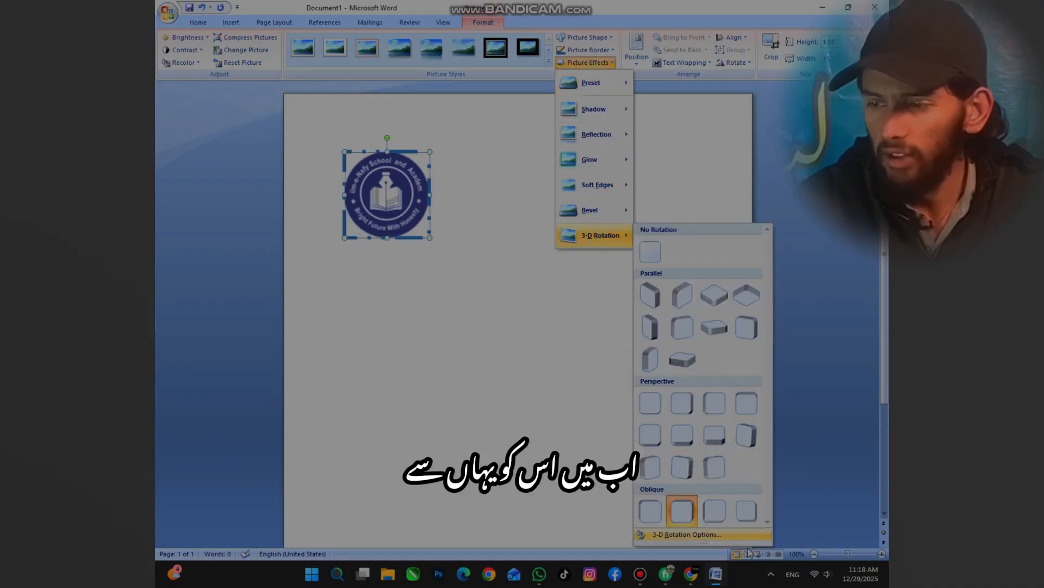
left_click(687, 535)
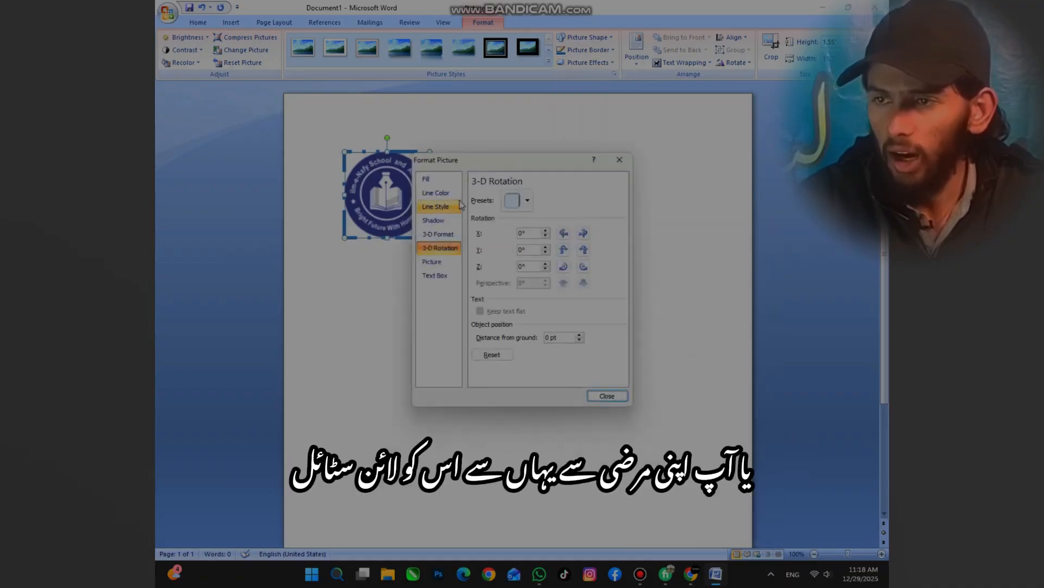
left_click(435, 207)
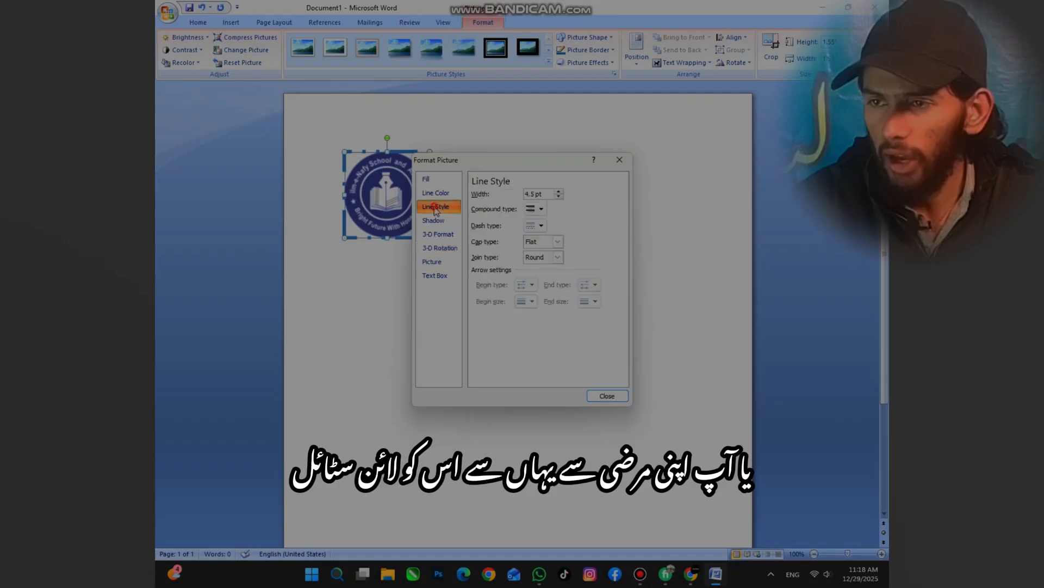
left_click(438, 193)
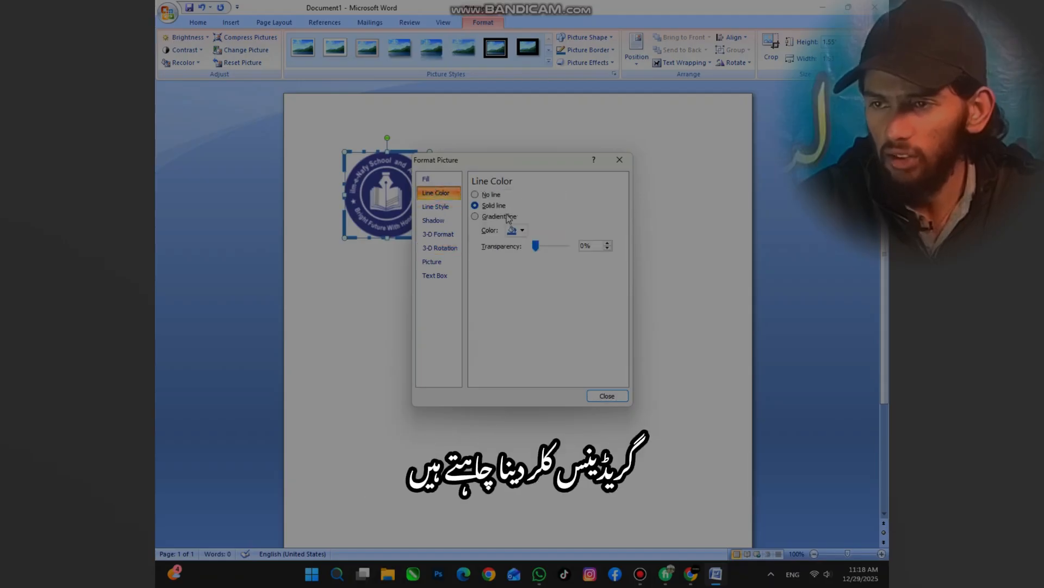
left_click(506, 217)
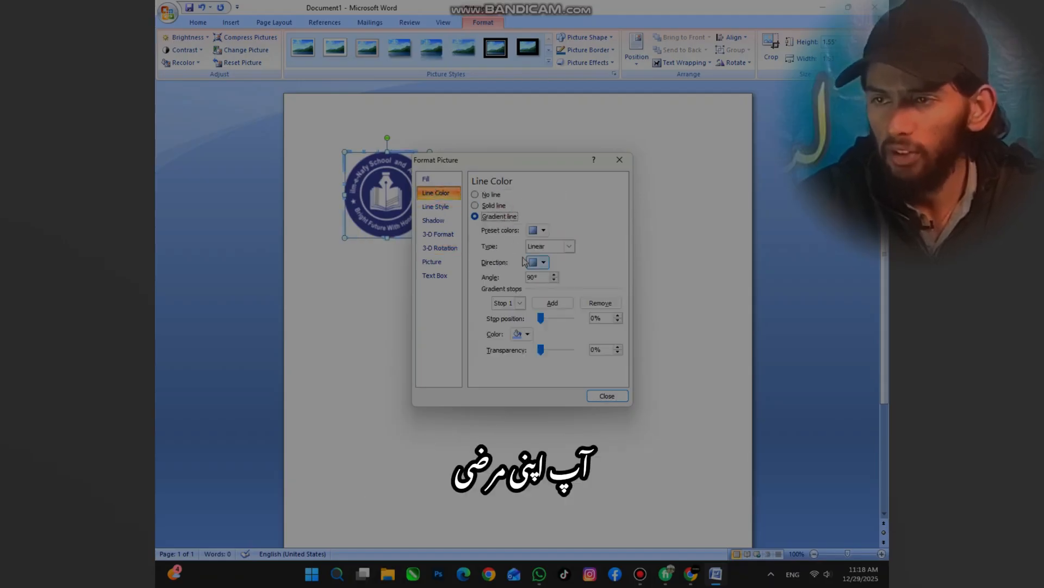
left_click(479, 195)
- Give the logo a linear gradient fill at a 270° angle, using the preset that runs from red to dark blue
left_click(439, 181)
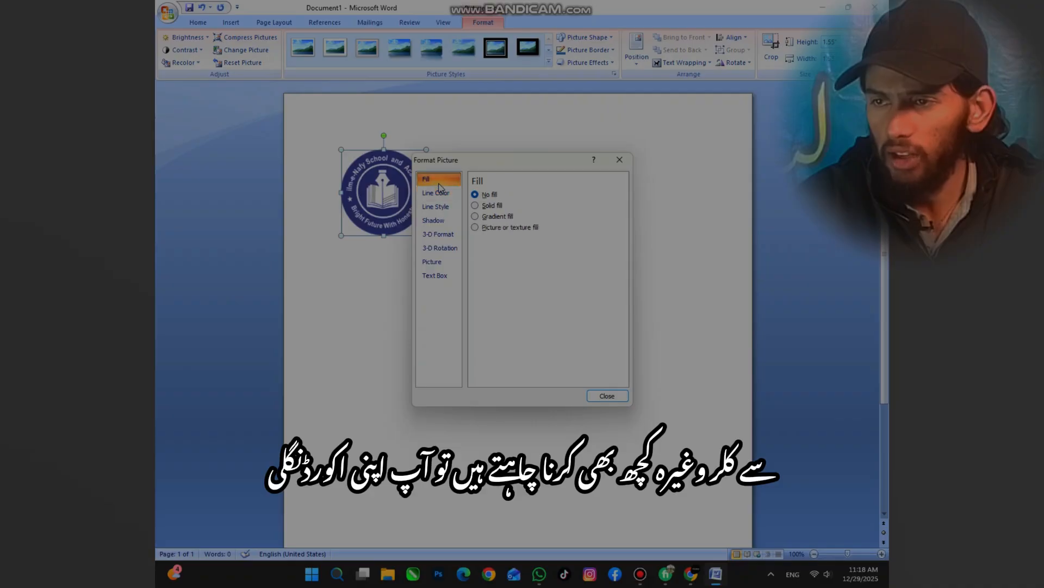
left_click(487, 217)
left_click(543, 274)
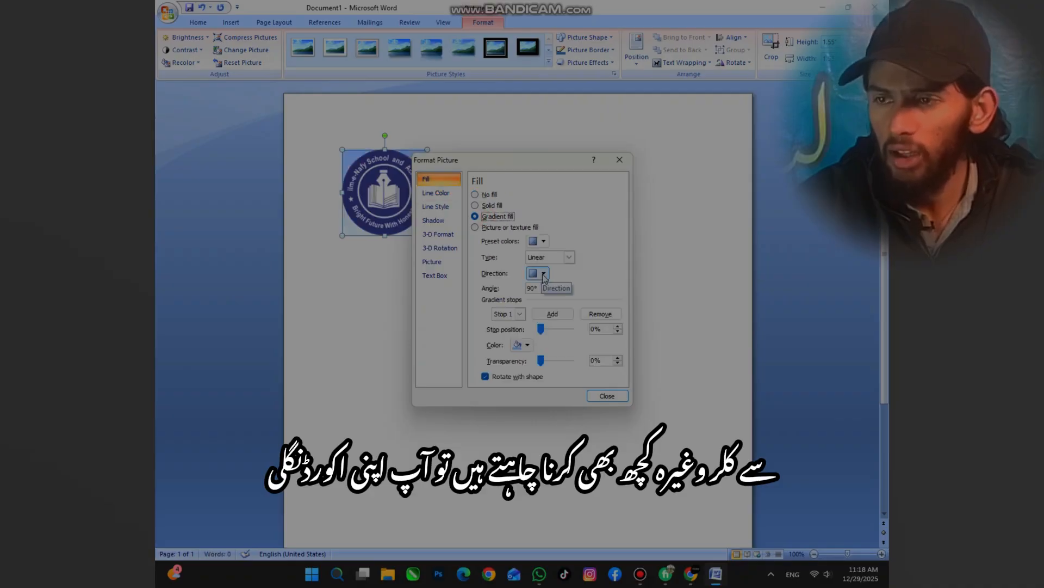
left_click(575, 322)
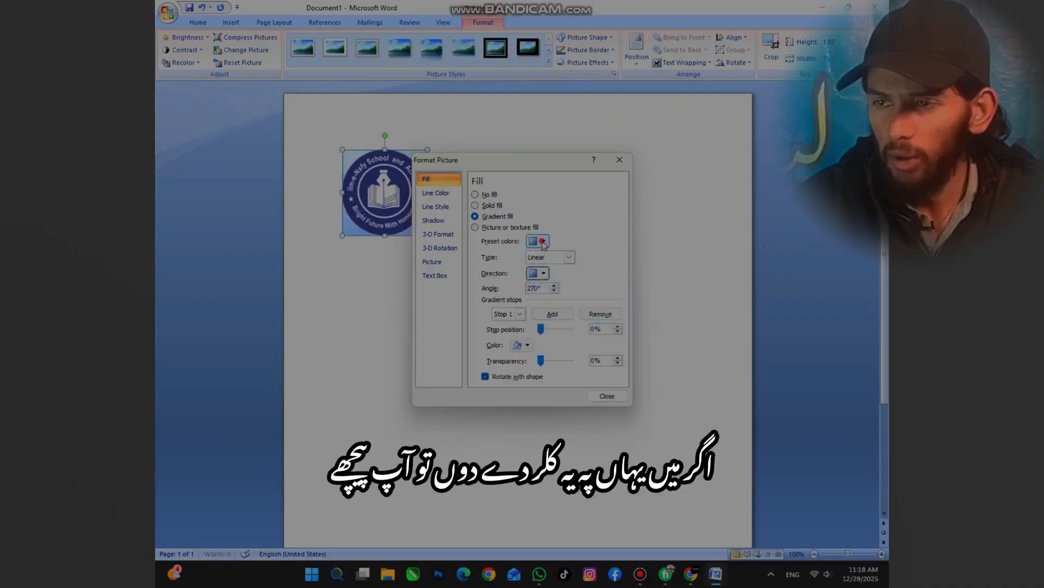
left_click(543, 241)
left_click(544, 268)
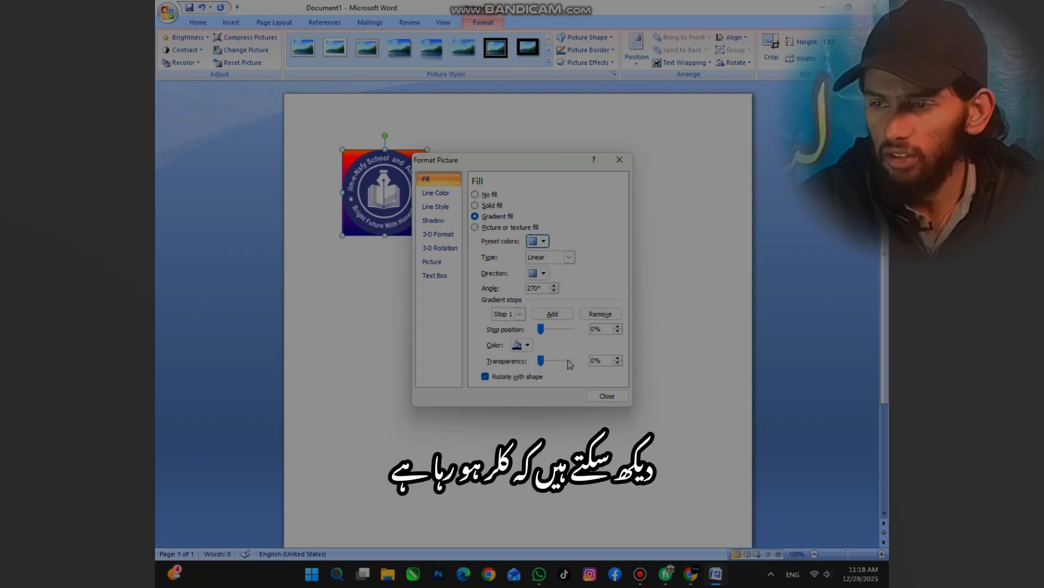
left_click(606, 396)
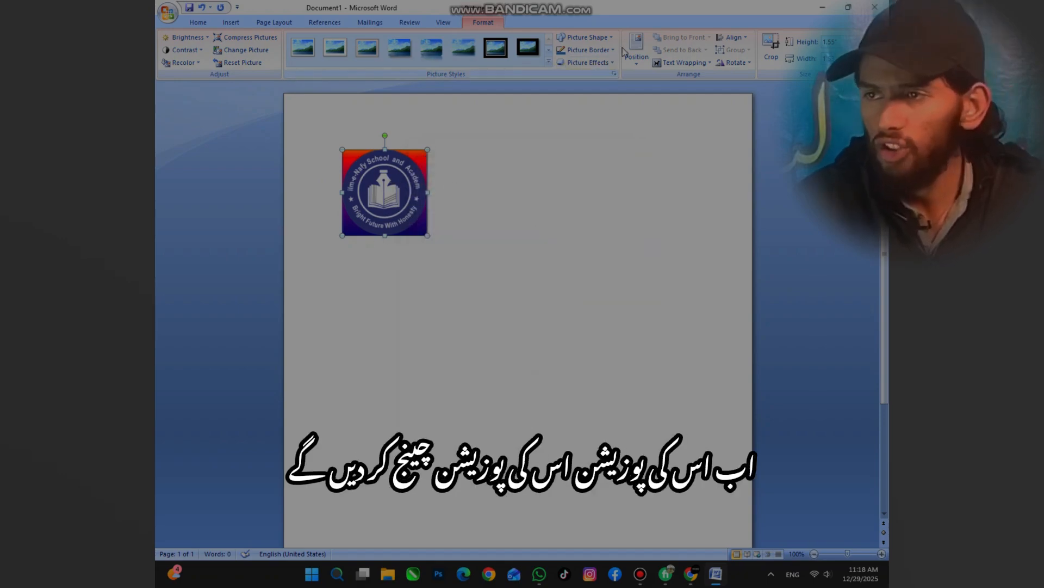
- Position the logo at the page's top left with text wrapping and generate sample paragraphs beside it with =Rand()
left_click(637, 58)
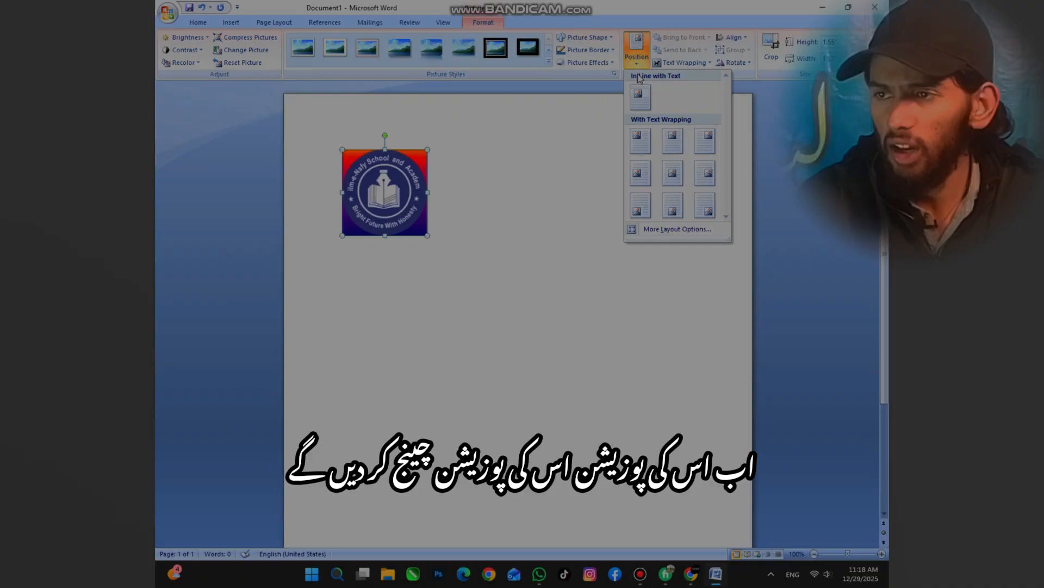
left_click(638, 143)
left_click(501, 190)
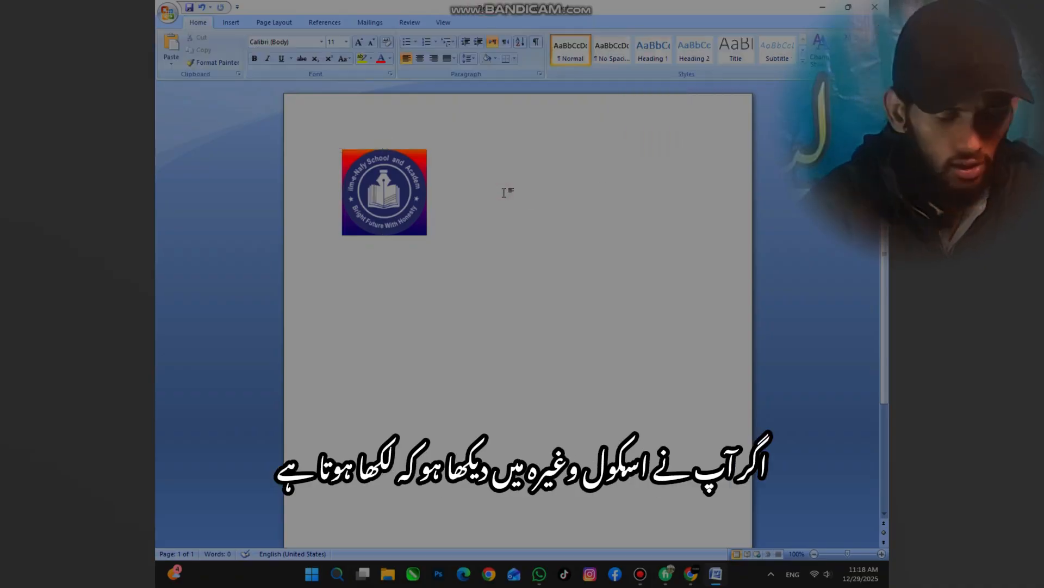
type("r")
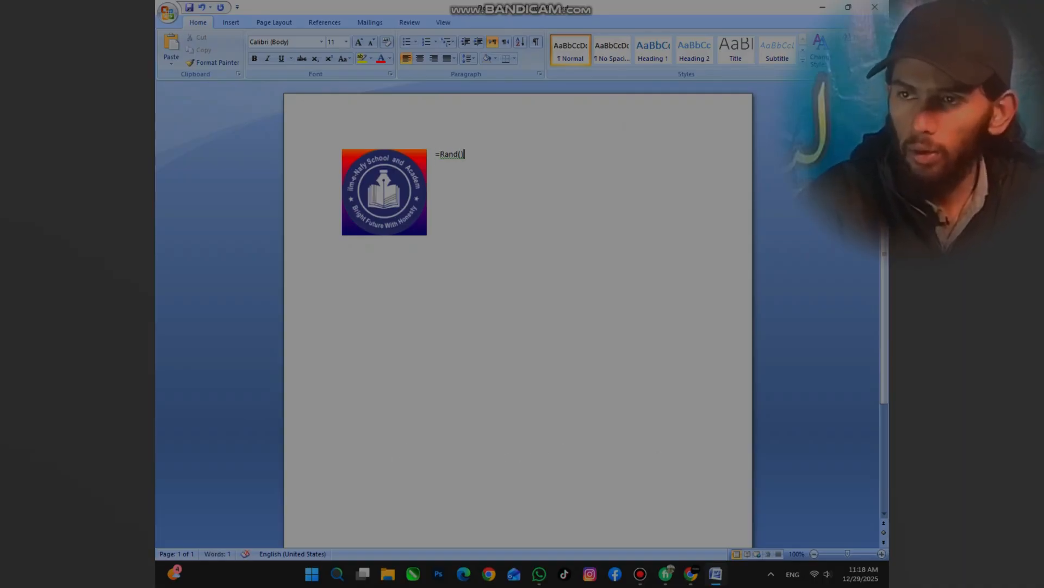
key("Return")
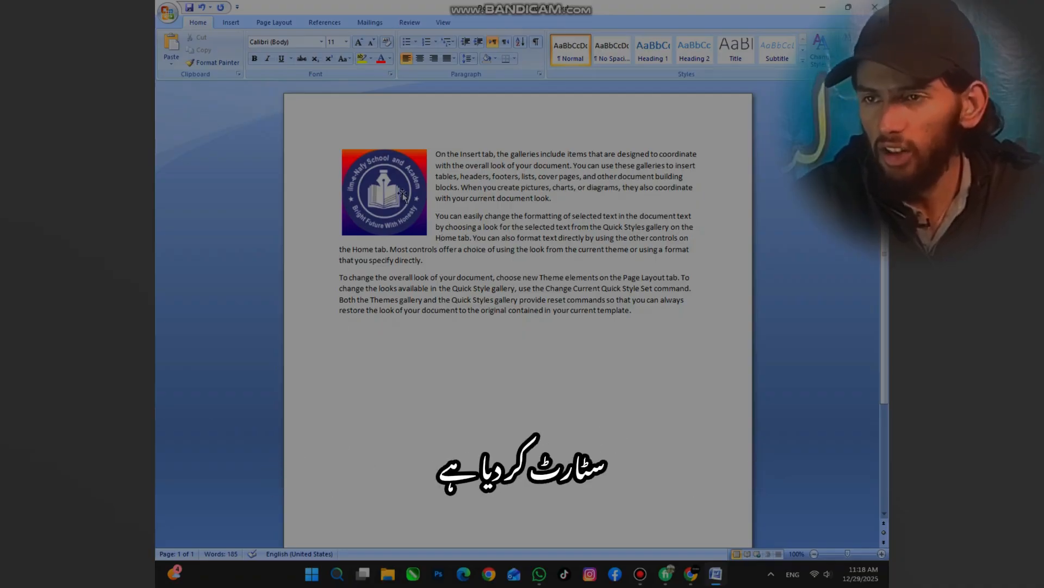
- Move the logo into the middle of the first two sample paragraphs and bring back its picture formatting options
left_click_drag(404, 196, 530, 218)
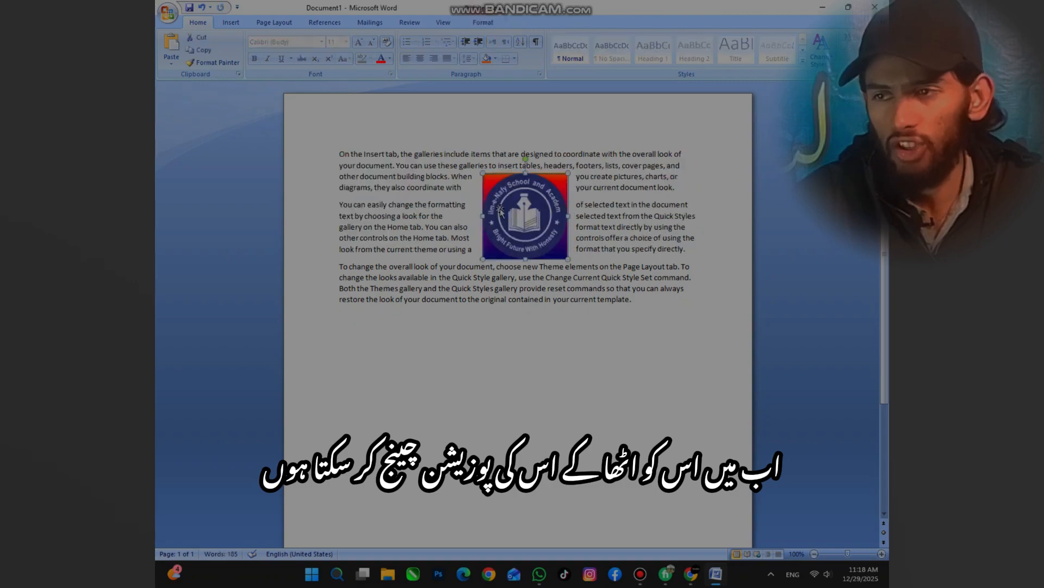
left_click(483, 20)
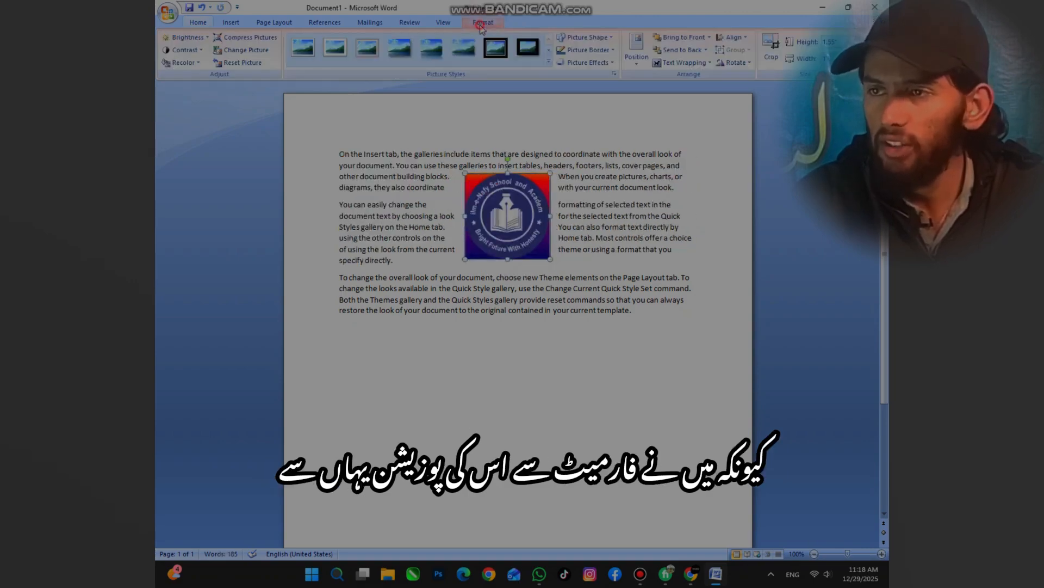